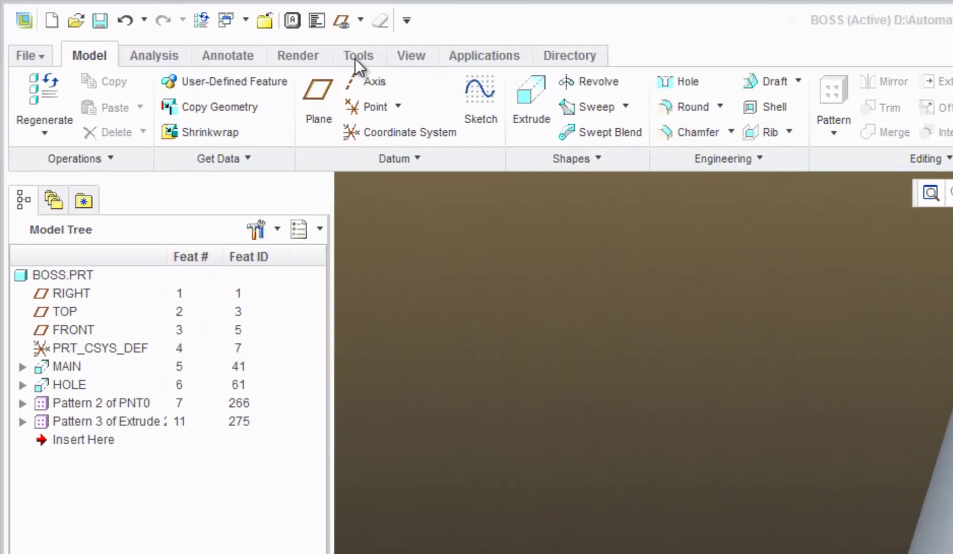
Step: Create a String parameter MATERIAL with value ALUM on BOSS.PRT and confirm the Parameters dialog
left_click(357, 56)
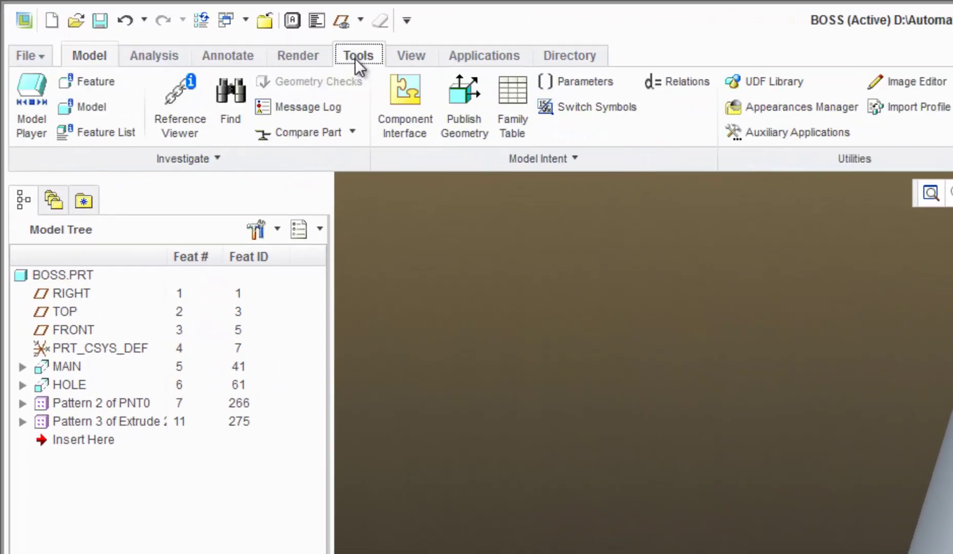
left_click(587, 84)
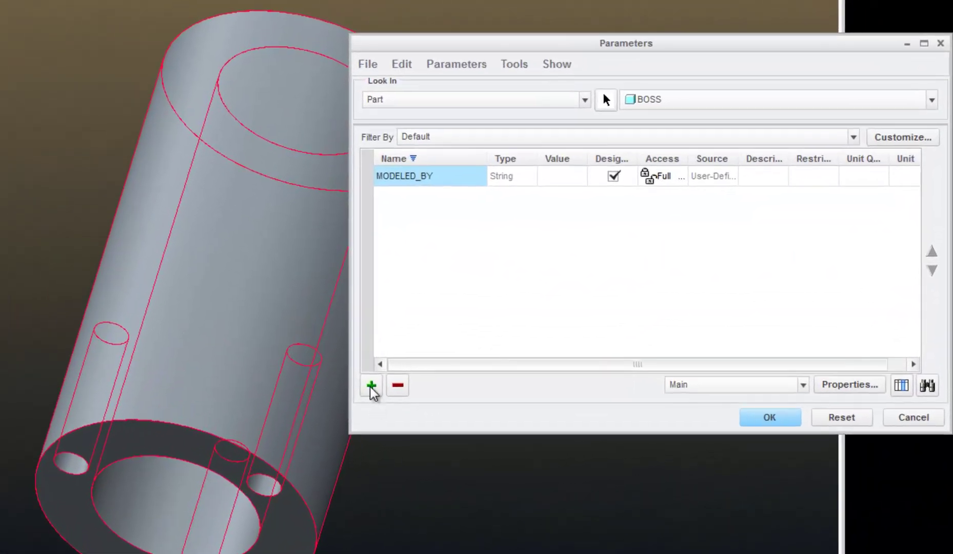
left_click(371, 386)
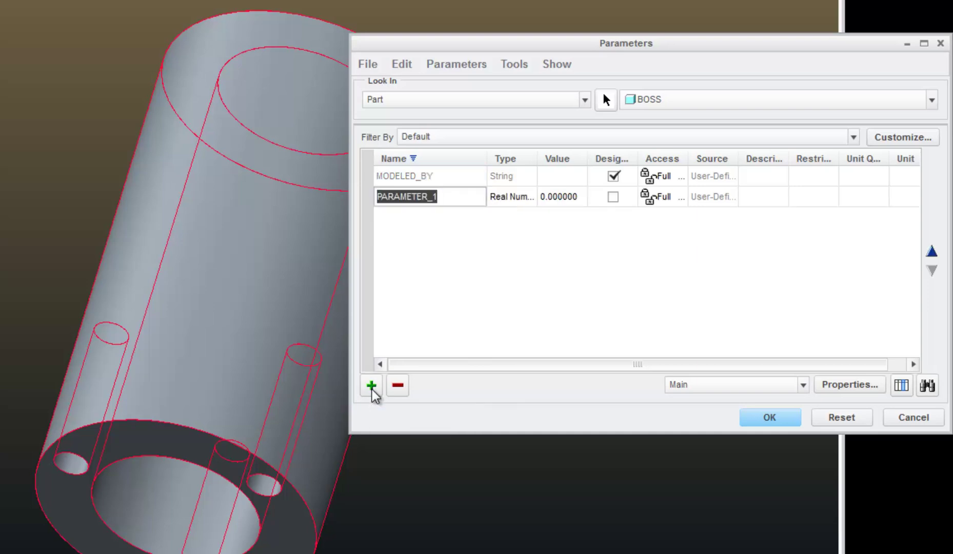
key("BackSpace")
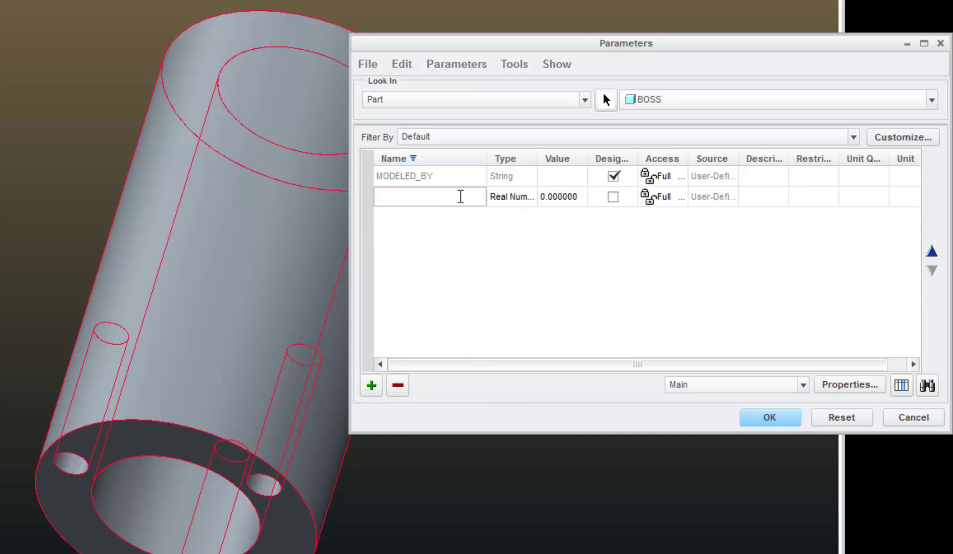
type("MATERIAL")
left_click(509, 196)
left_click(514, 241)
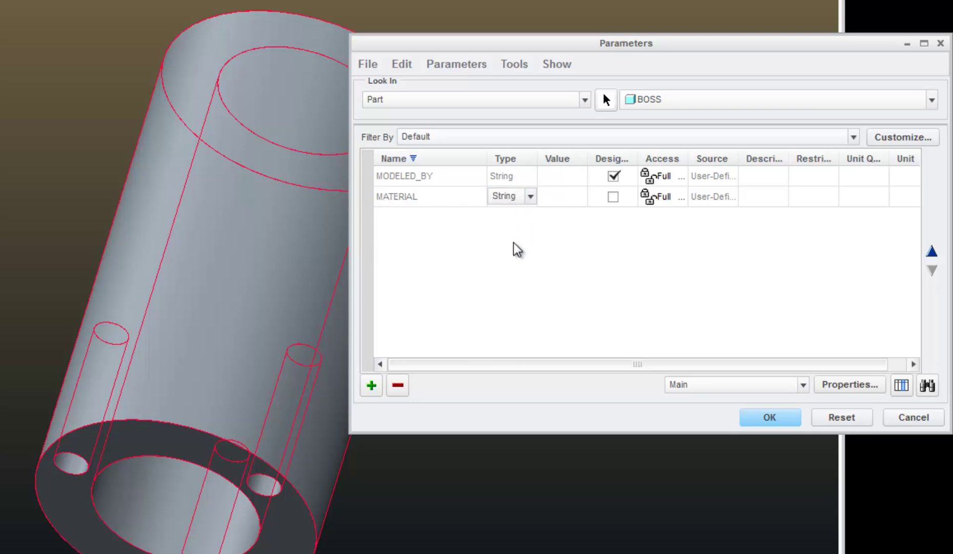
left_click(568, 200)
type("ALU")
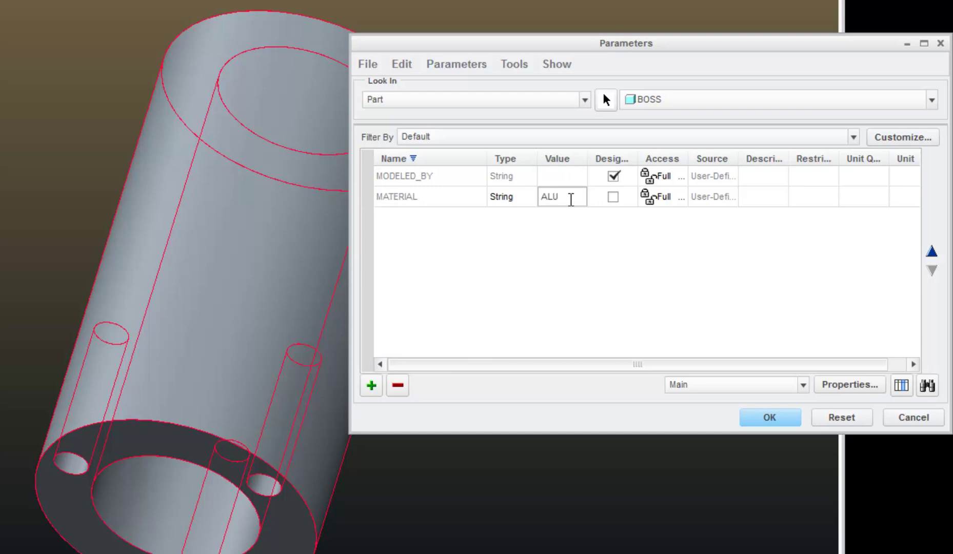
type("M")
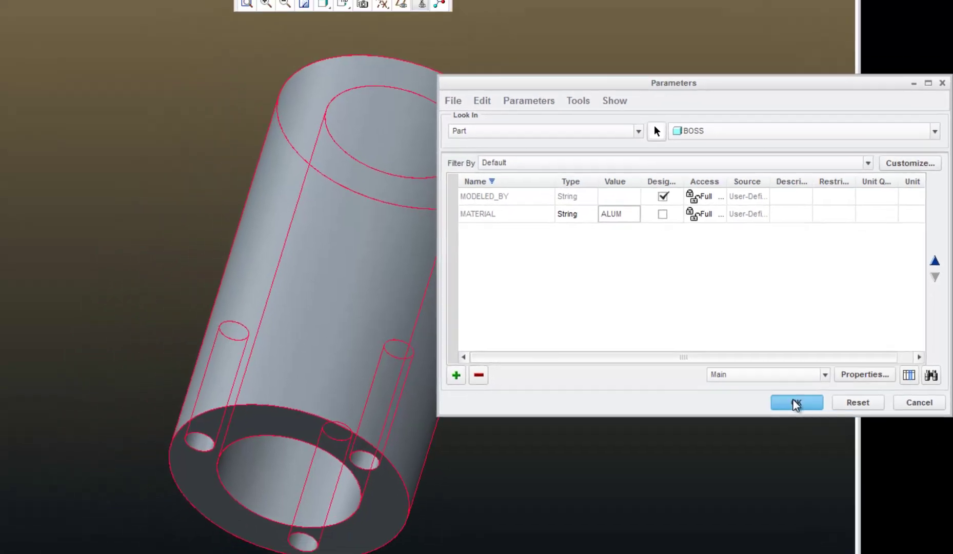
left_click(766, 416)
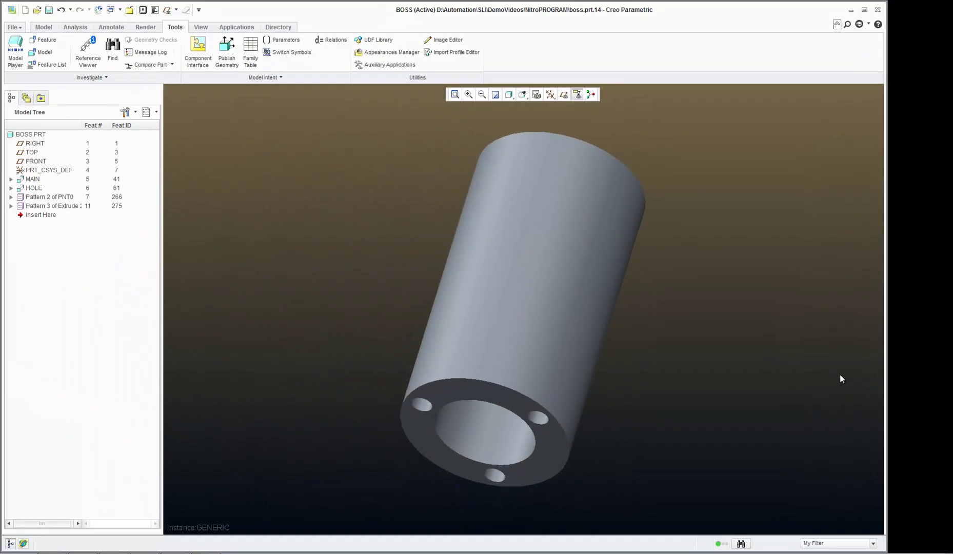
Step: Enter the relation LENGTH = 150 in the Relations editor, verify it, and highlight the new LENGTH parameter
left_click(44, 26)
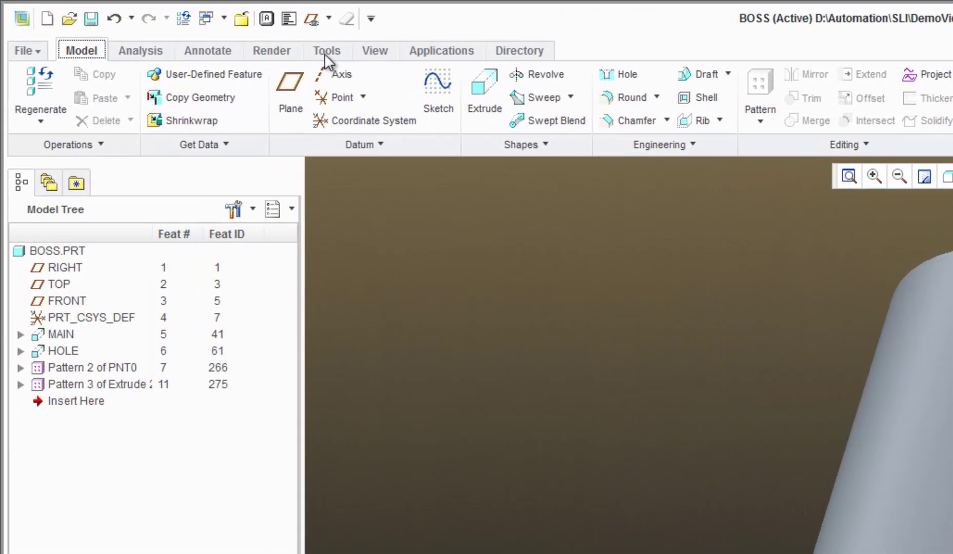
left_click(324, 54)
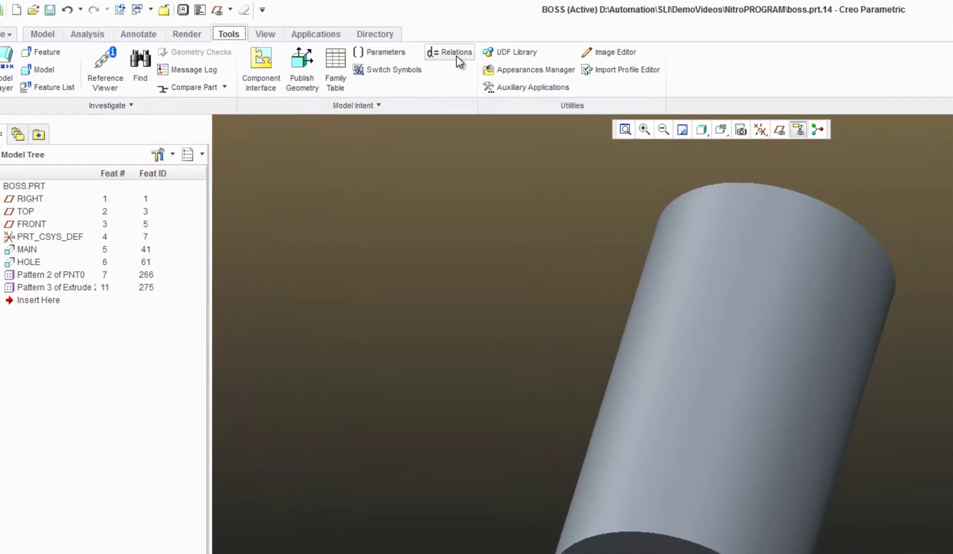
left_click(618, 73)
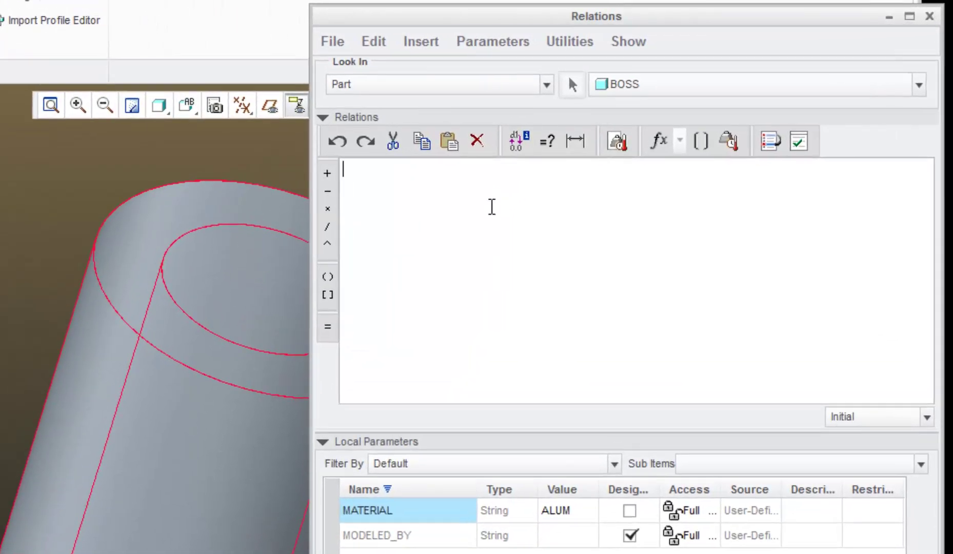
type("LENGTH = 150")
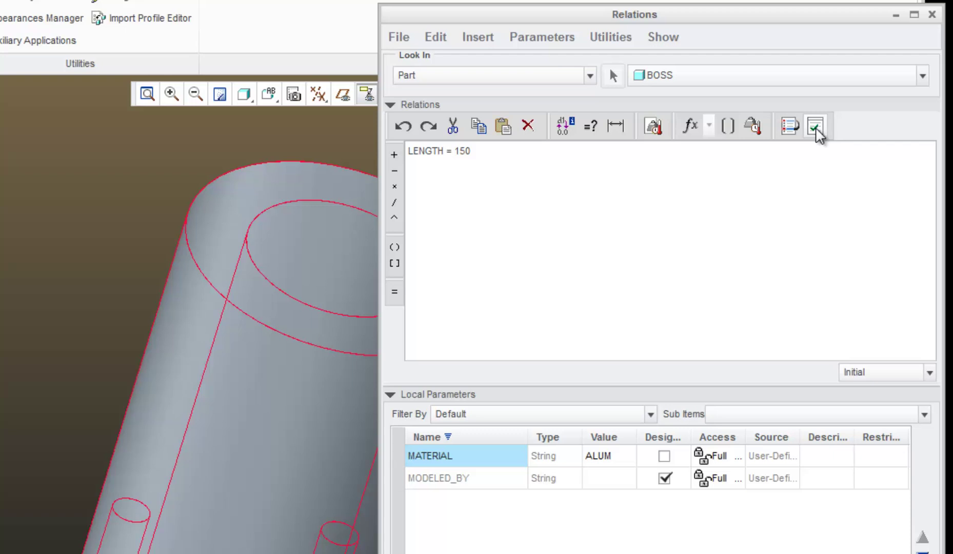
left_click(804, 138)
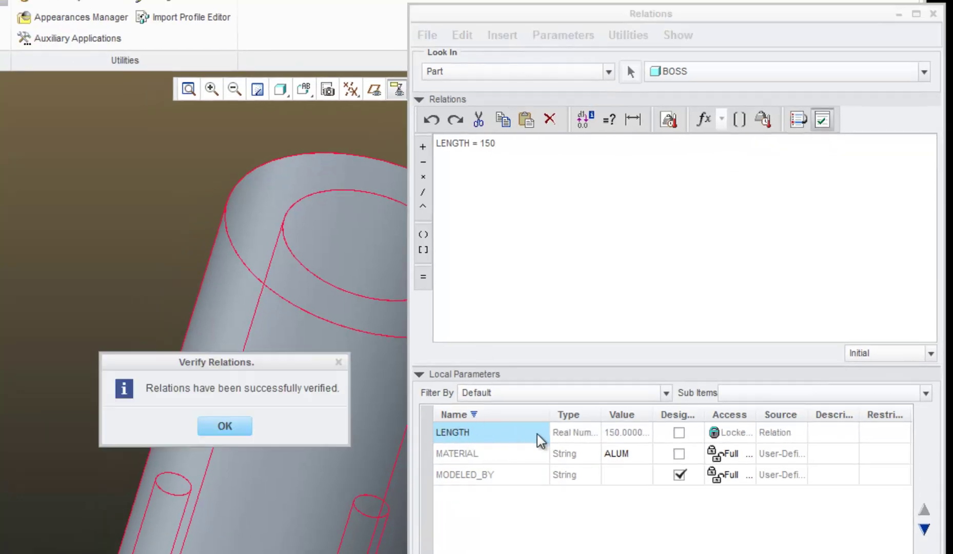
left_click(226, 427)
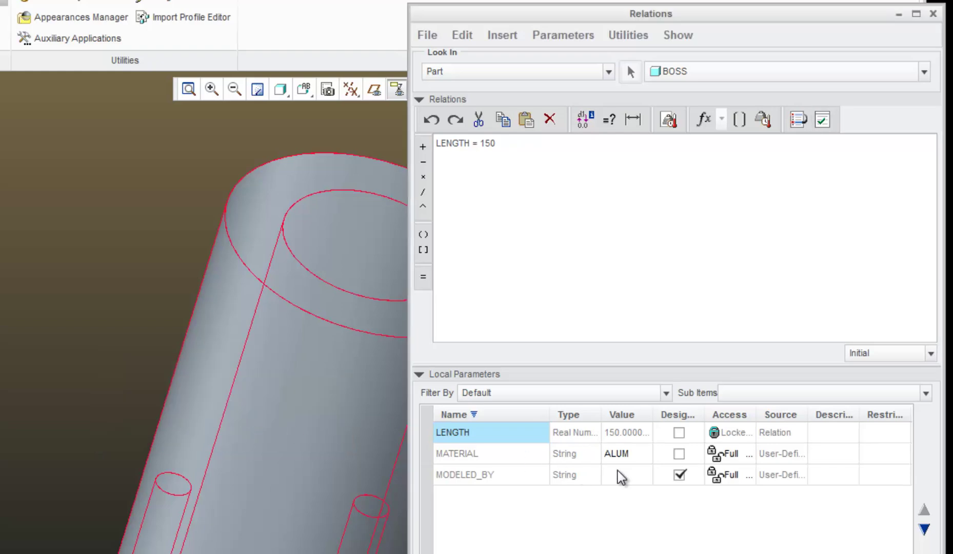
left_click_drag(436, 433, 738, 439)
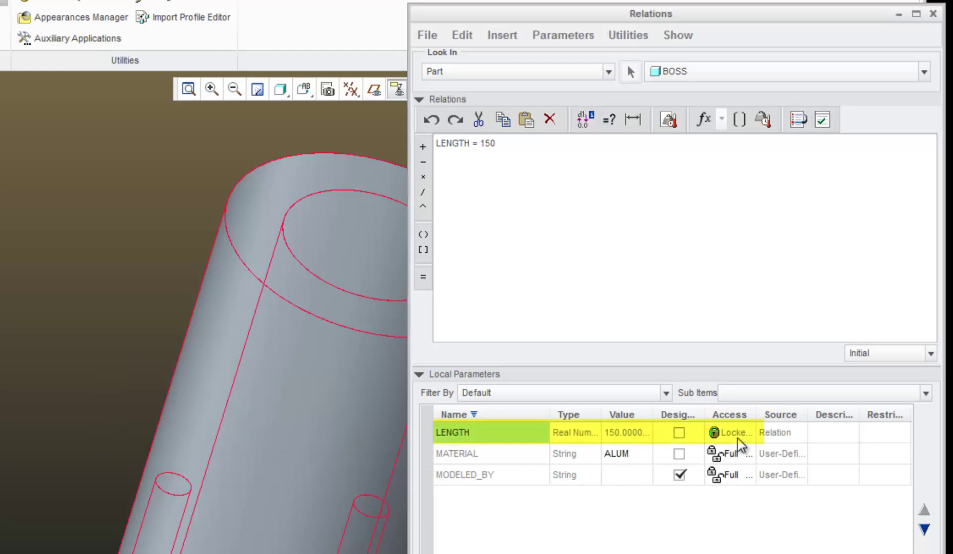
Step: Delete the LENGTH = 150 relation and re-verify, so the LENGTH value becomes editable
left_click(623, 433)
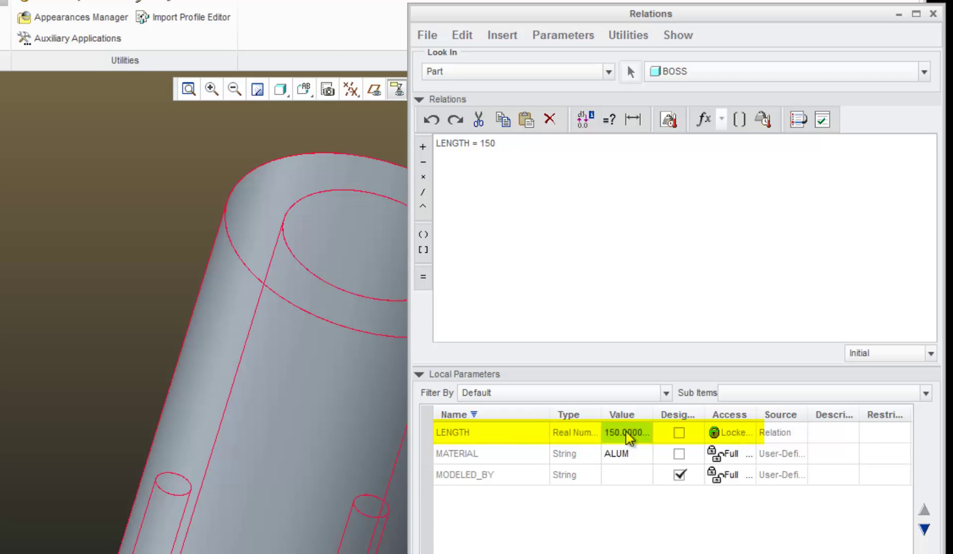
left_click_drag(437, 146, 508, 146)
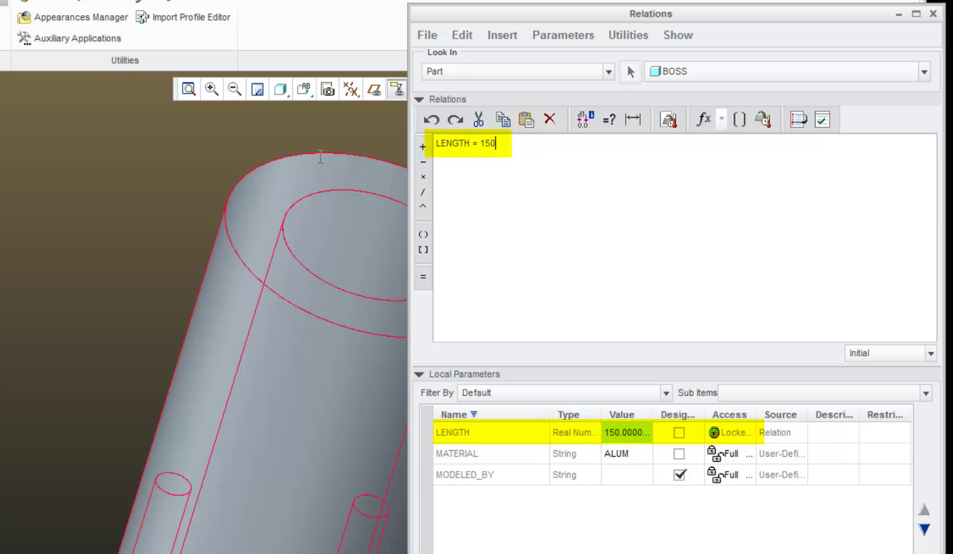
left_click_drag(512, 144, 418, 144)
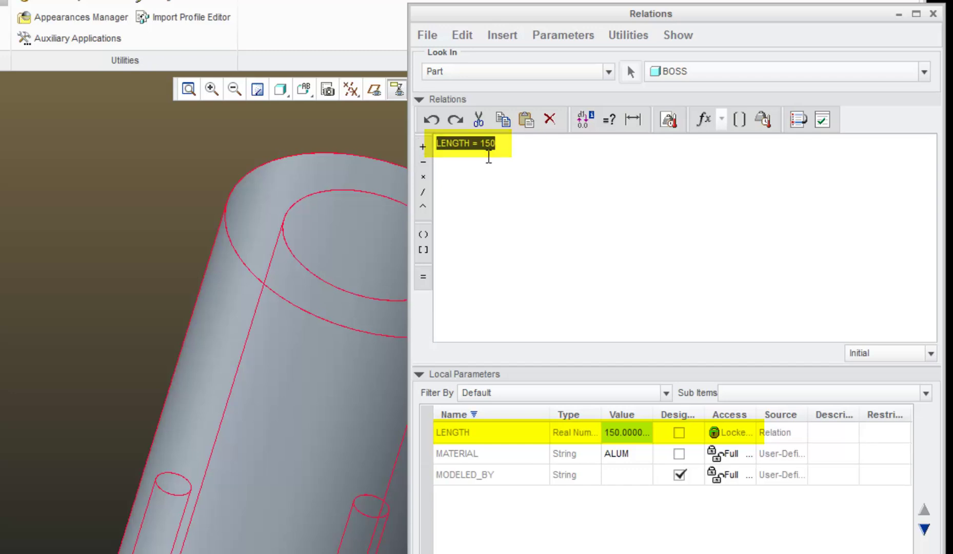
key("Delete")
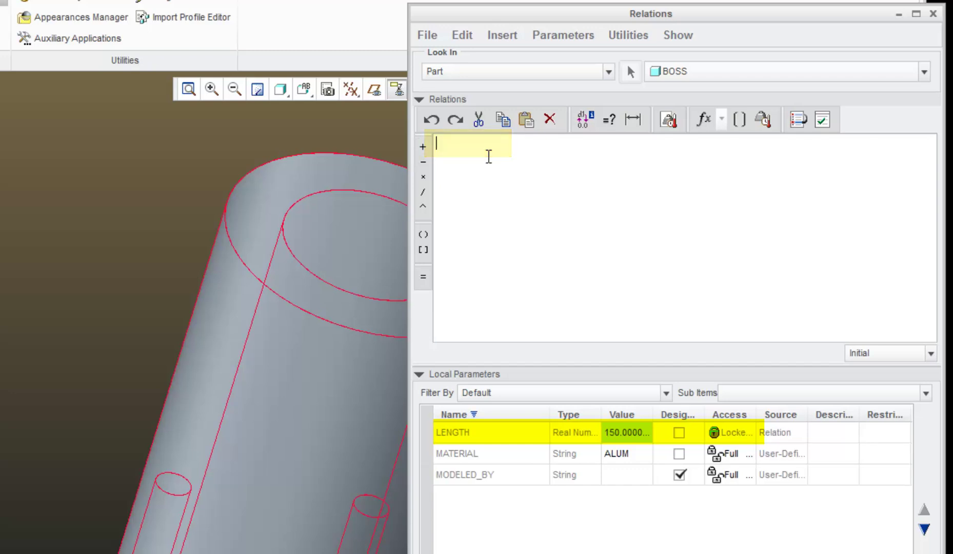
left_click(823, 120)
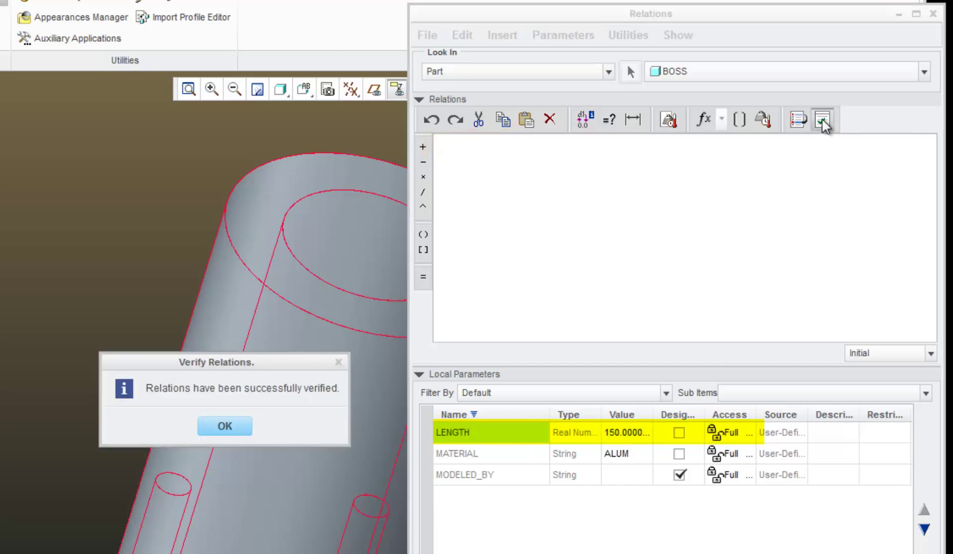
left_click(226, 423)
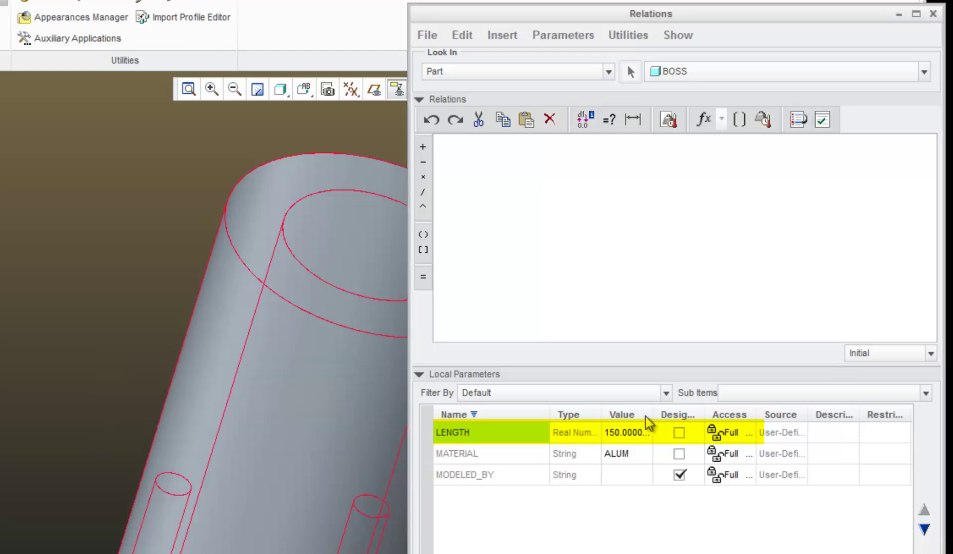
left_click(629, 432)
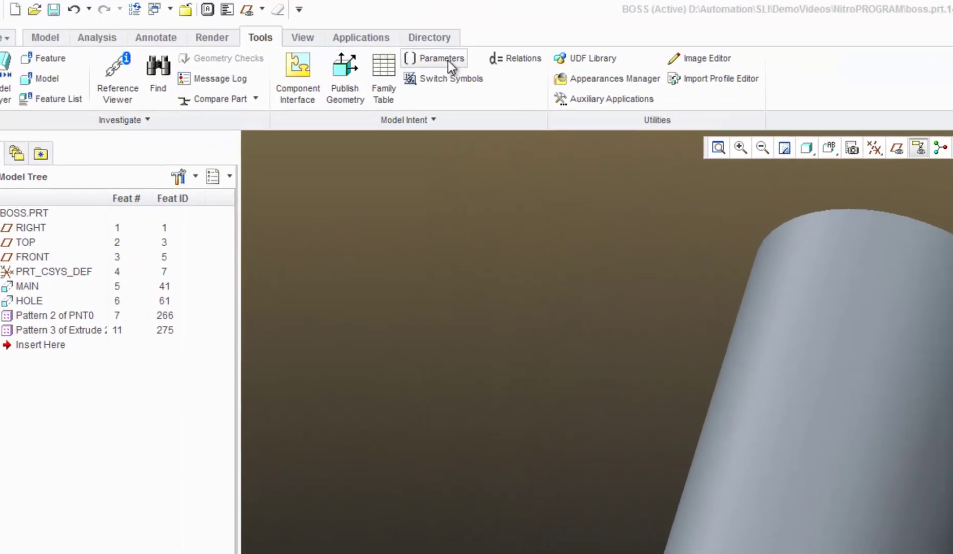
Step: Add a new parameter HOLE_STATE of type Yes No, valued NO
left_click(448, 60)
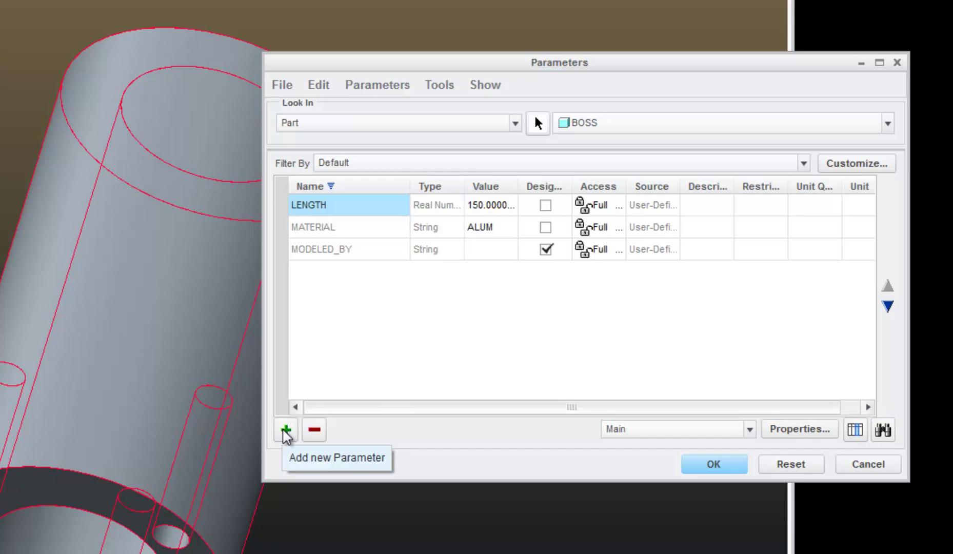
left_click(287, 433)
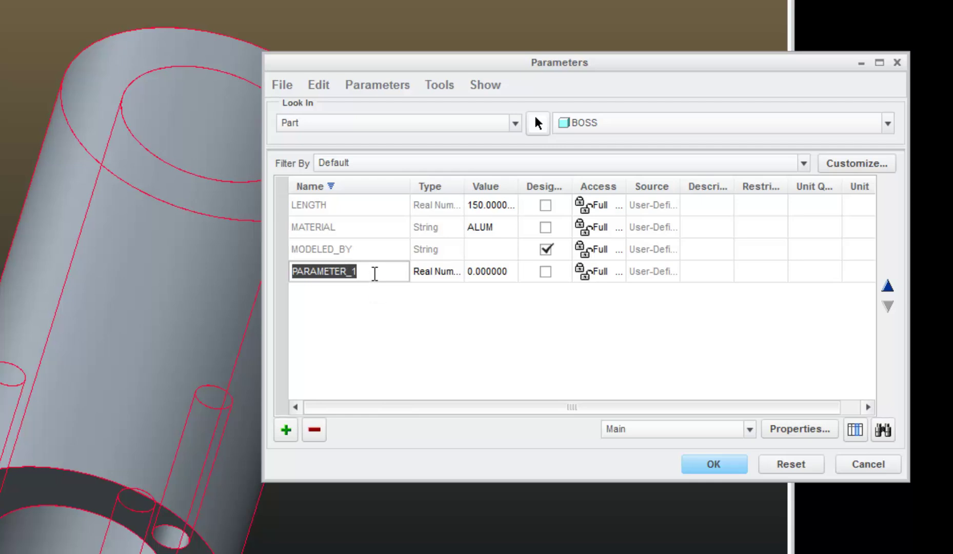
type("HOLE")
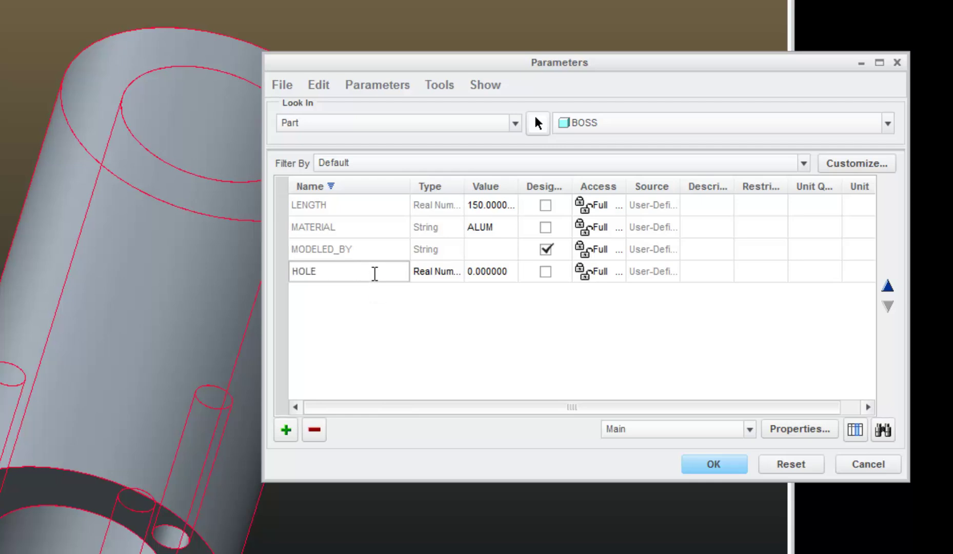
type("_STATE")
left_click(451, 275)
left_click(457, 272)
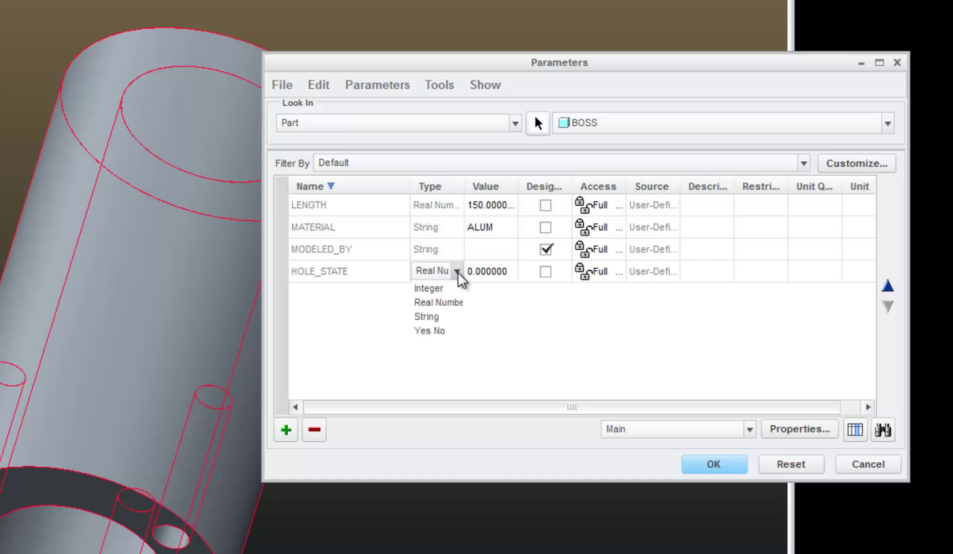
left_click(436, 330)
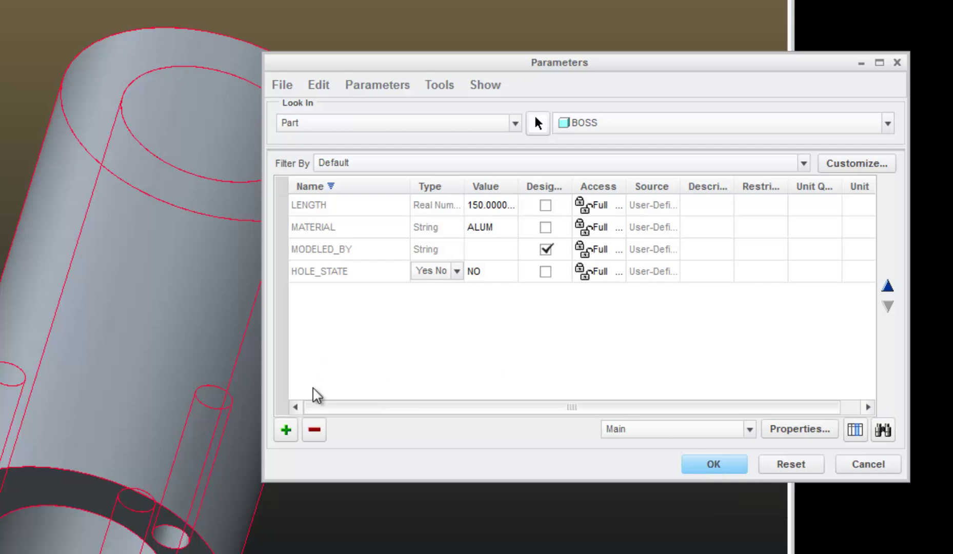
Step: Add a new parameter HOLE_NUM of type Integer with value 2
left_click(285, 430)
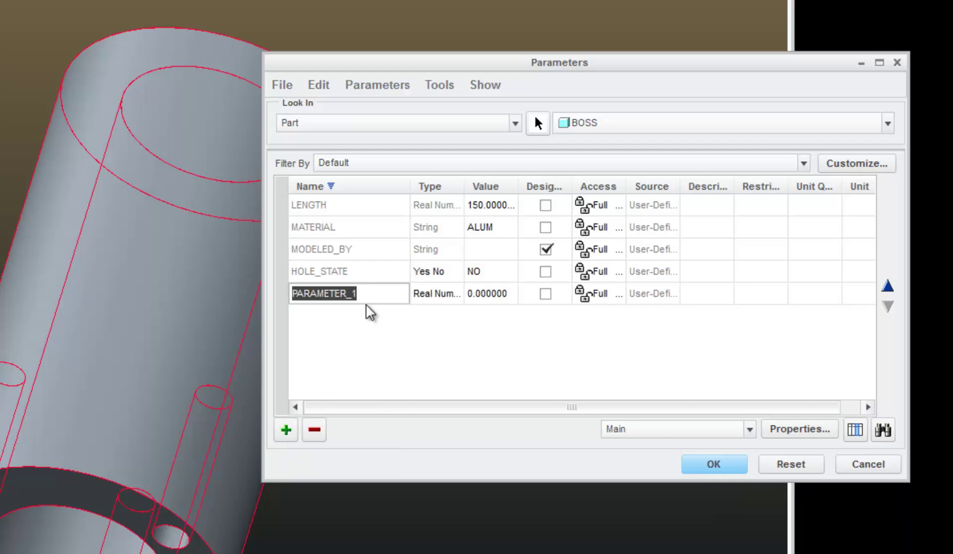
type("HOLE")
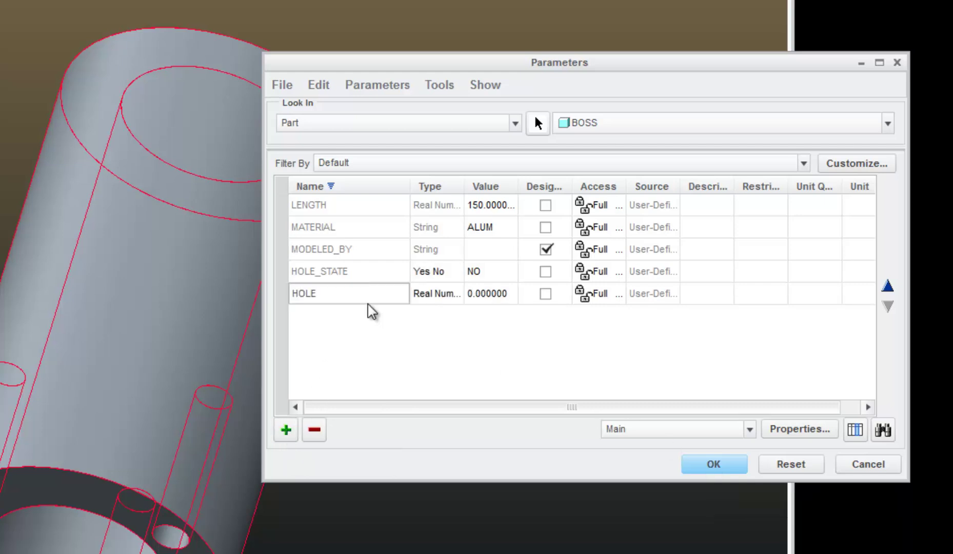
type("_NUM")
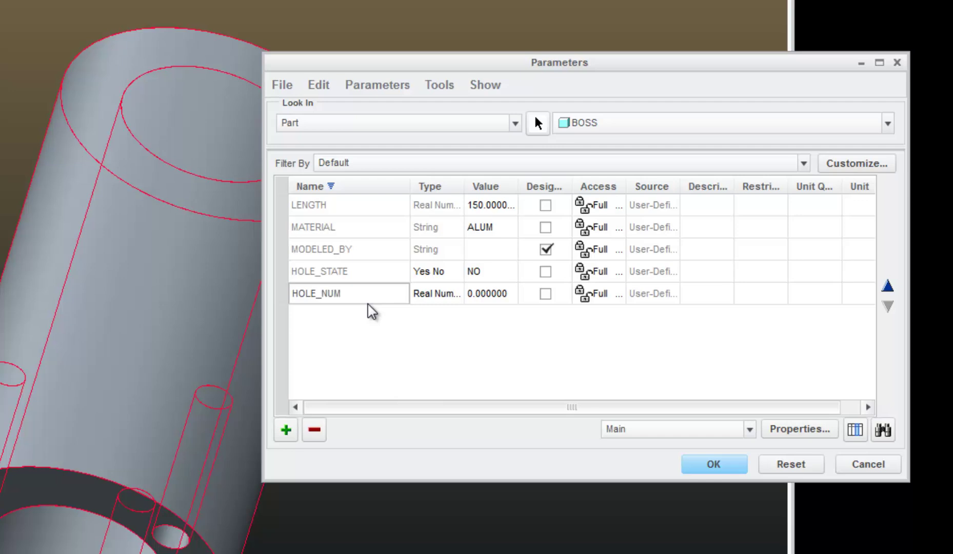
left_click(436, 301)
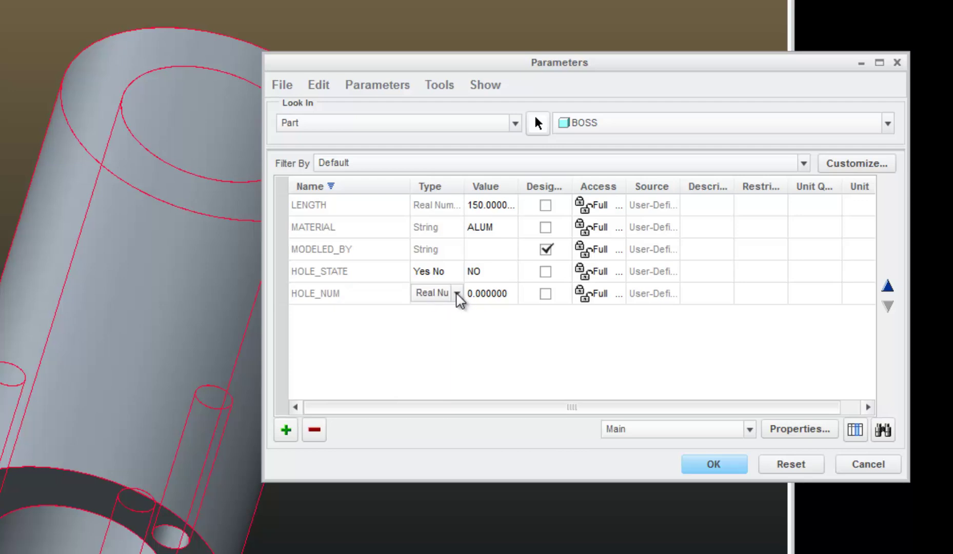
left_click(456, 294)
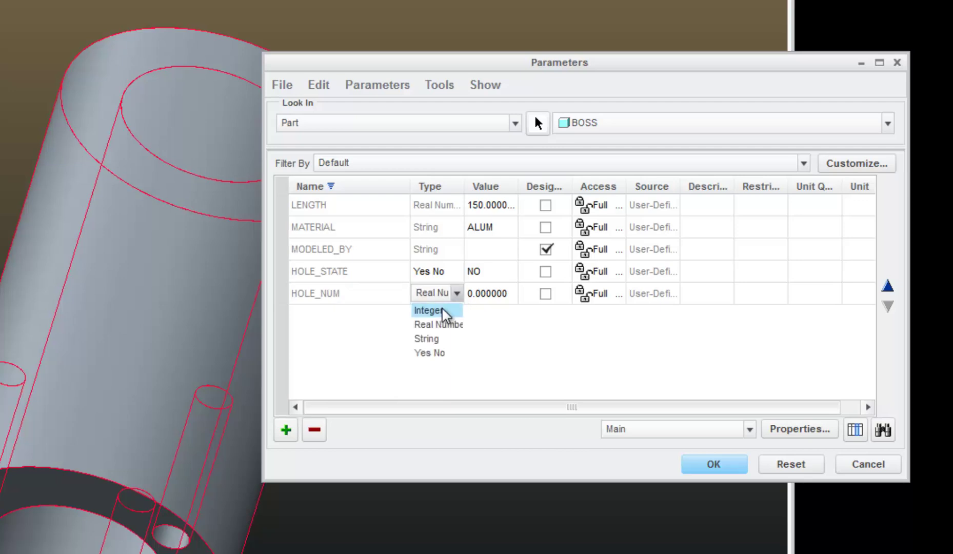
left_click(445, 311)
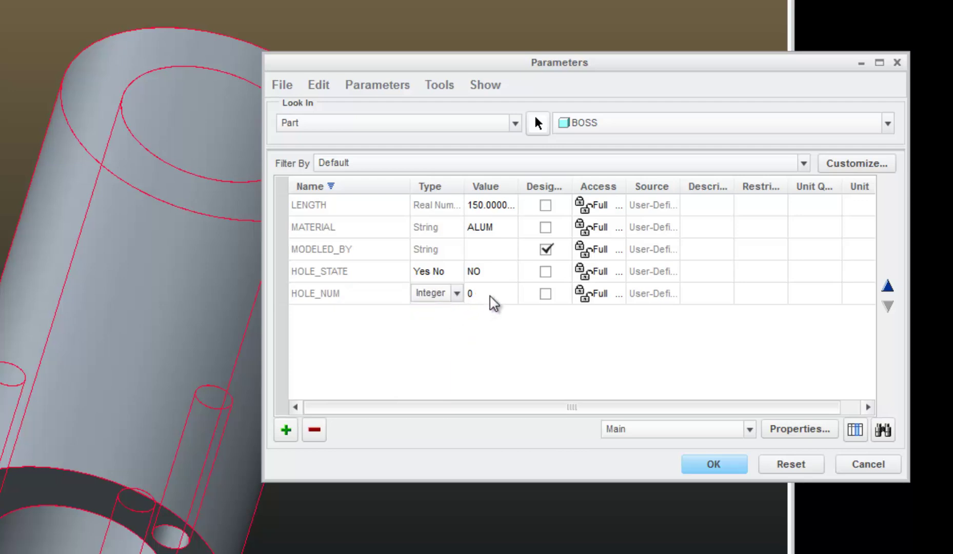
left_click(492, 293)
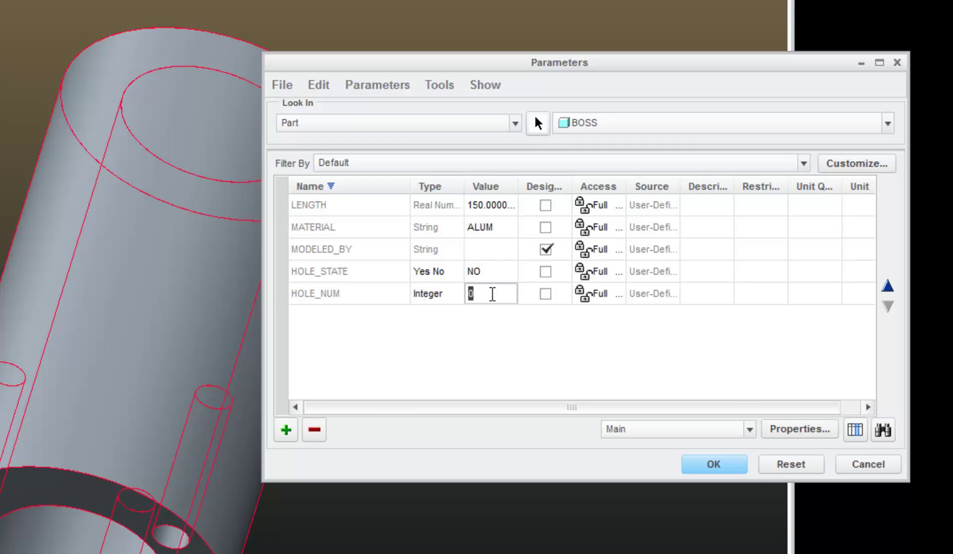
type("2")
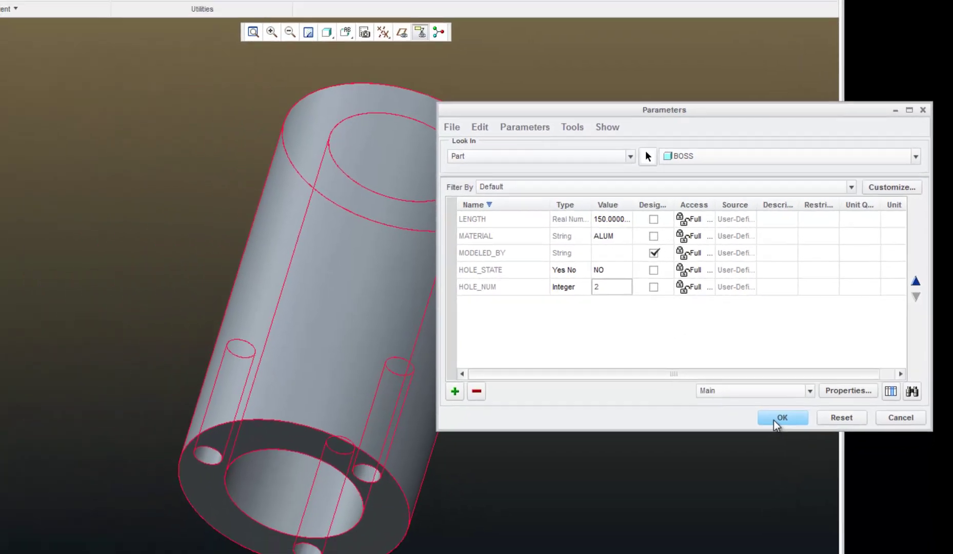
left_click(713, 463)
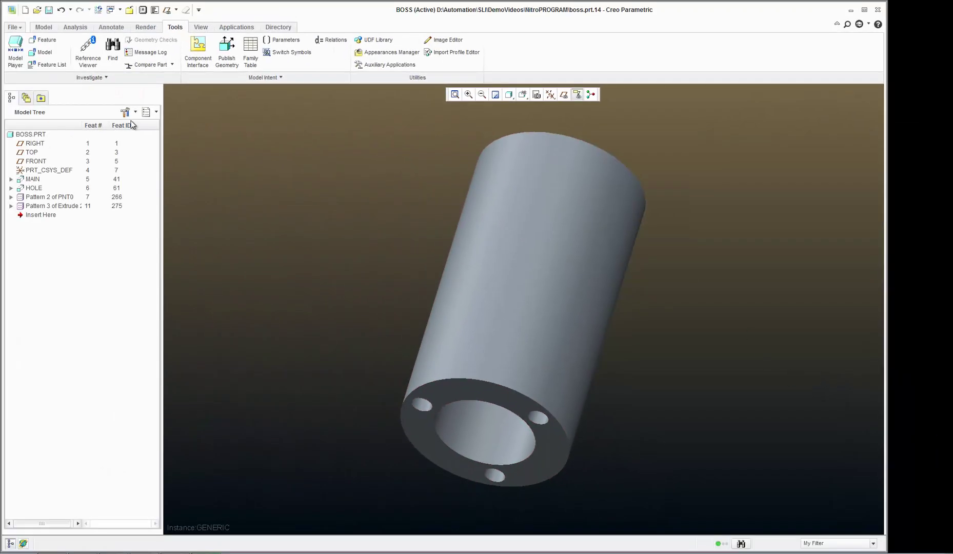